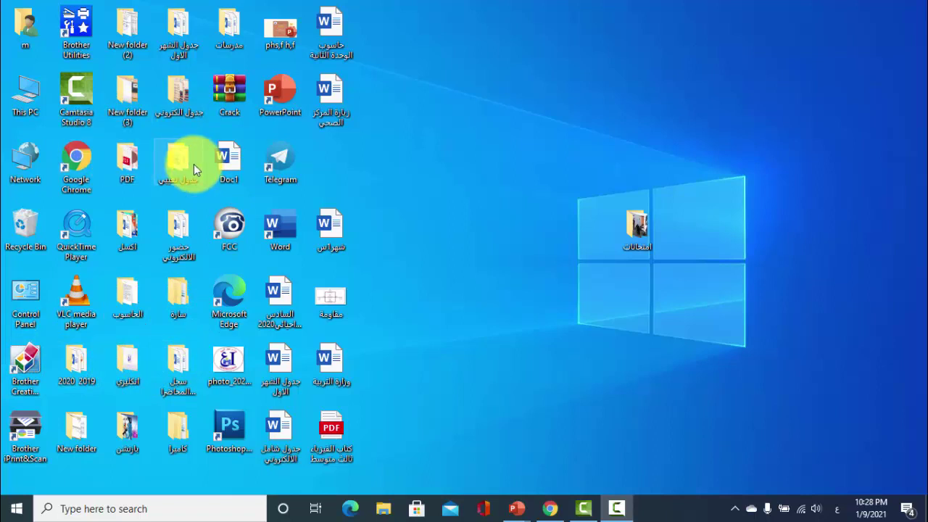
# Step: Open the m folder from the desktop, restore its window to a smaller size and maximize it again
pyautogui.click(20, 24)
pyautogui.doubleClick(20, 24)
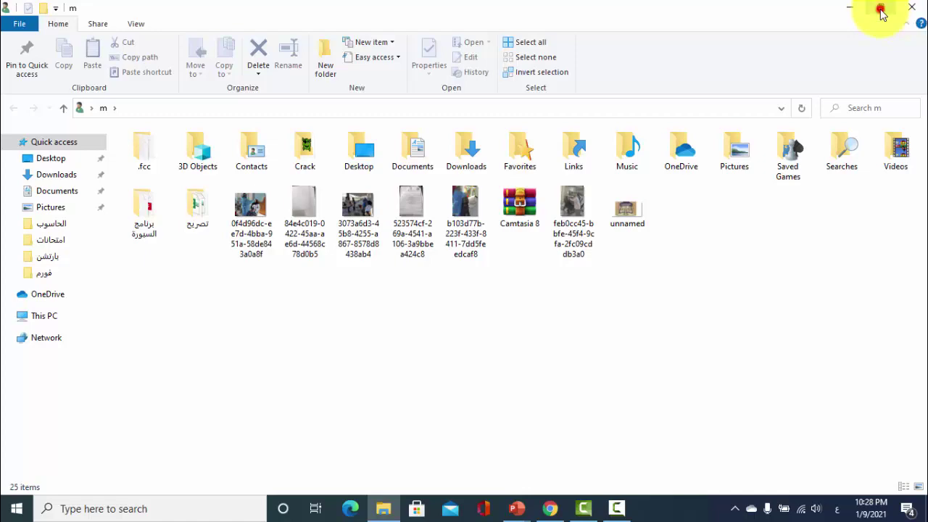
pyautogui.click(882, 15)
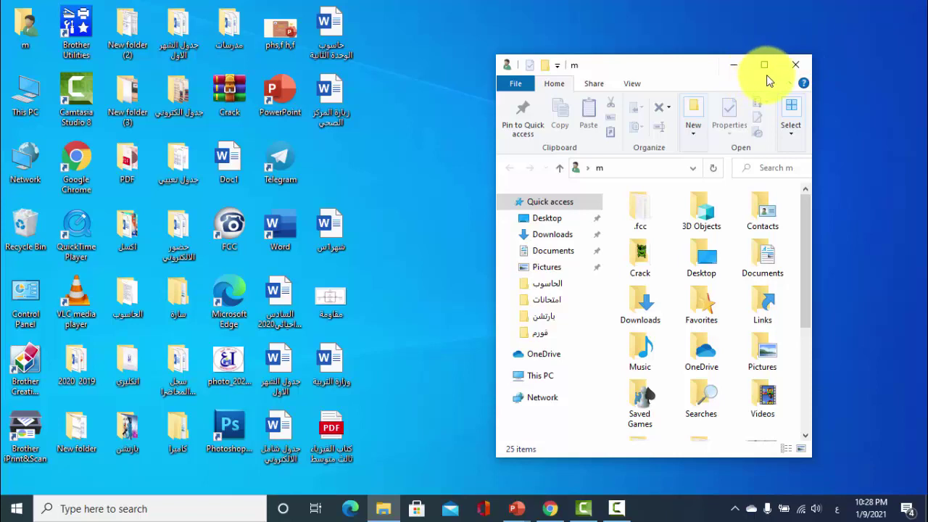
pyautogui.click(764, 64)
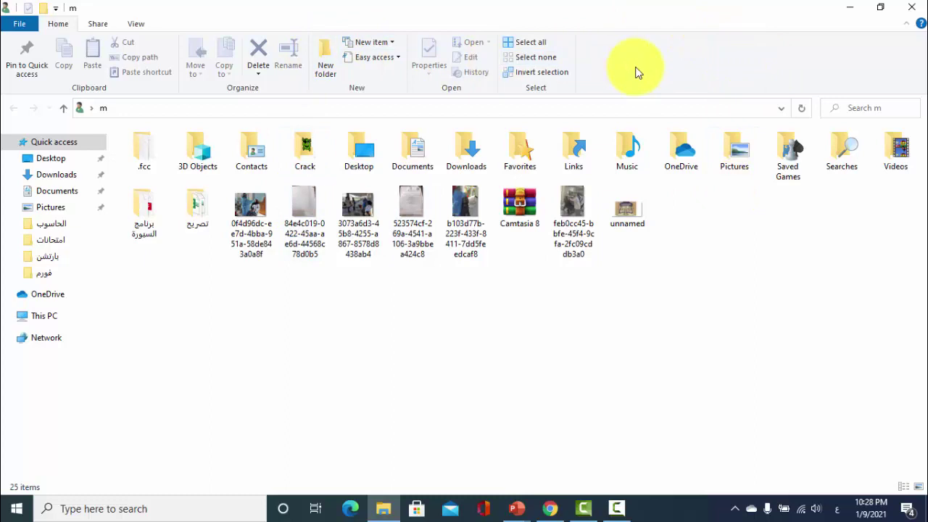
# Step: Minimize the m folder window, bring it back up and close it
pyautogui.click(848, 9)
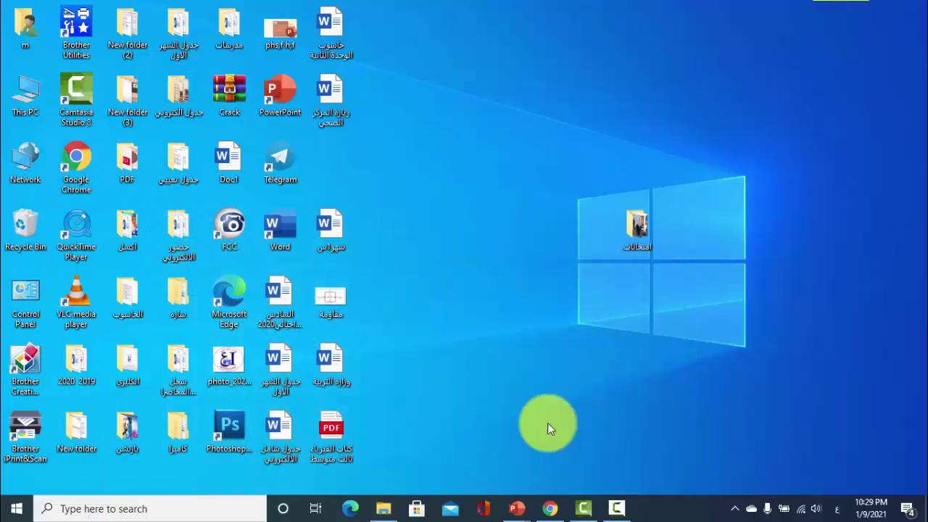
pyautogui.click(388, 513)
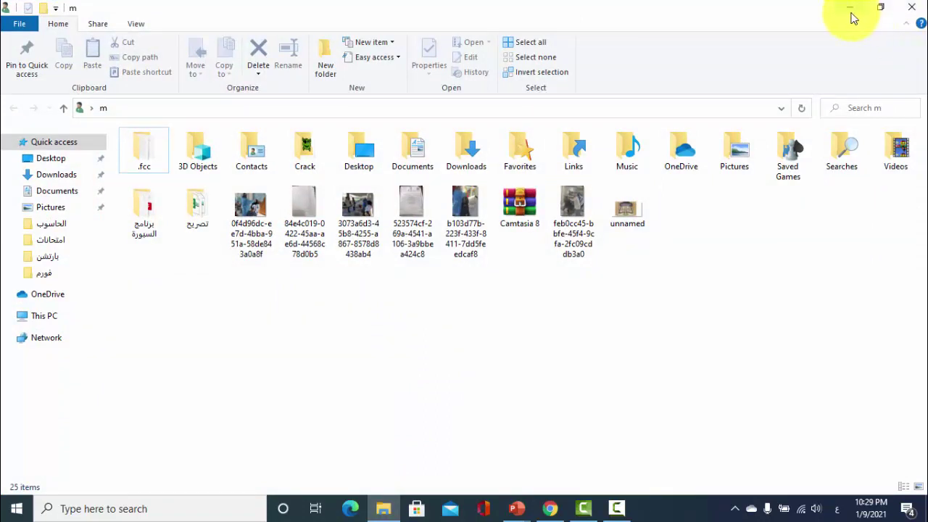
pyautogui.click(905, 9)
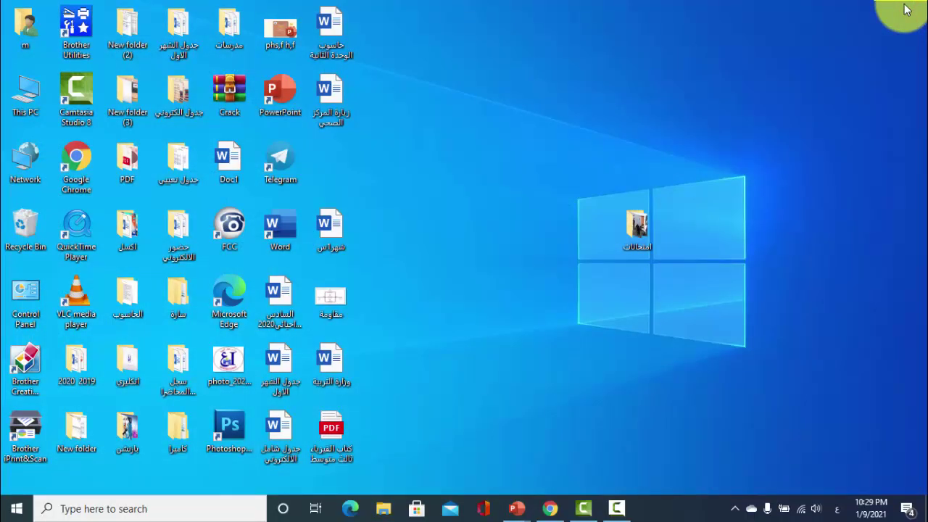
# Step: Show the available commands for the m folder on the desktop and dismiss them without choosing one
pyautogui.rightClick(7, 25)
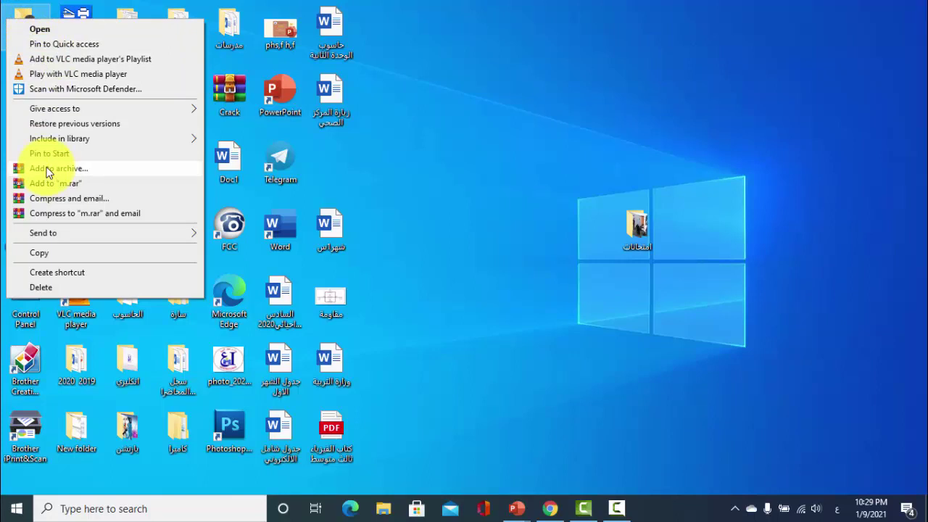
pyautogui.click(384, 193)
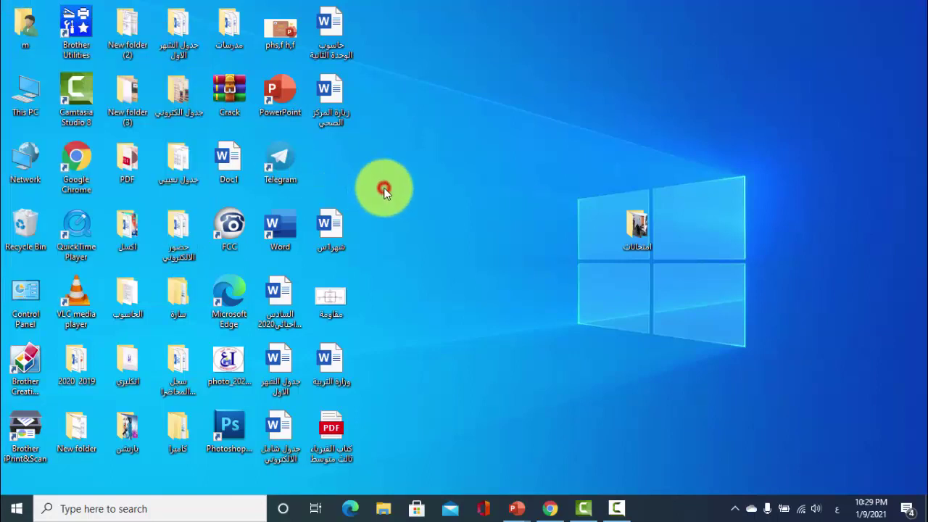
# Step: Move the m folder icon to the empty spot beside Telegram and return it to its original place
pyautogui.click(29, 25)
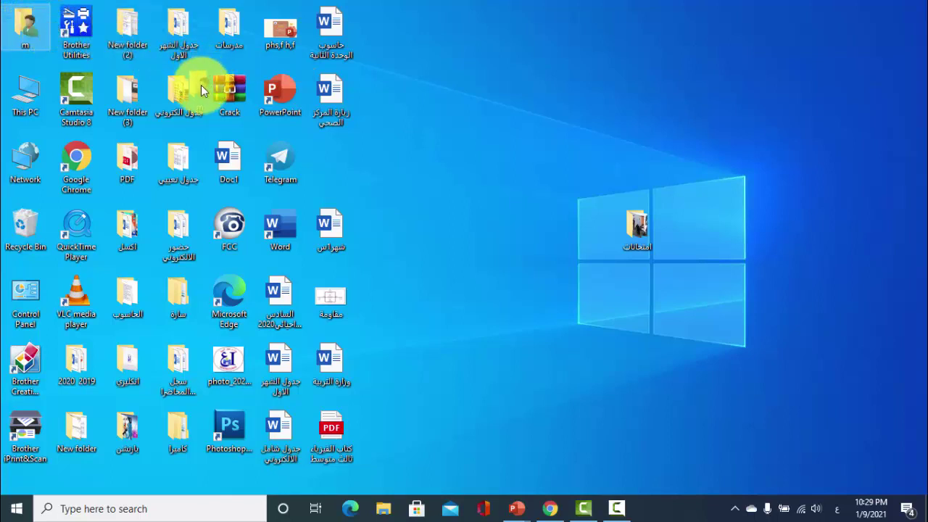
pyautogui.moveTo(201, 85); pyautogui.dragTo(354, 158)
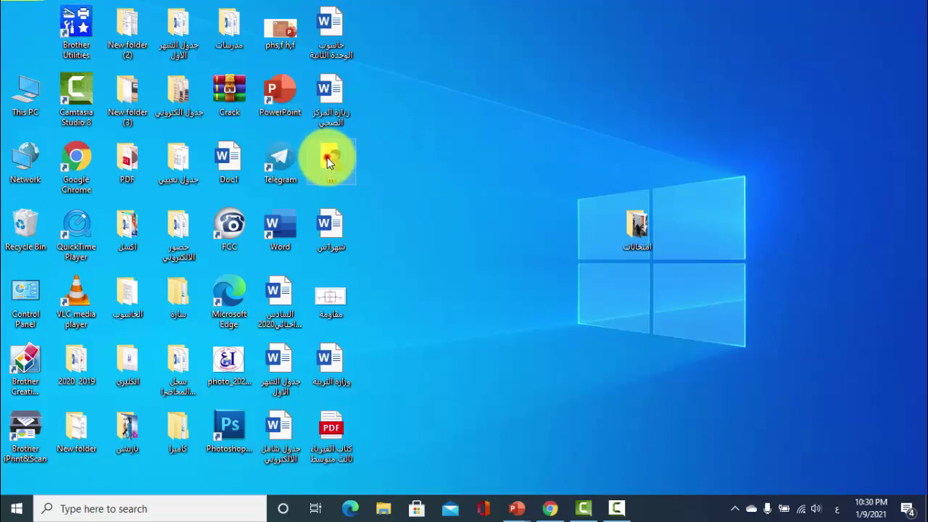
pyautogui.moveTo(18, 25); pyautogui.dragTo(19, 26)
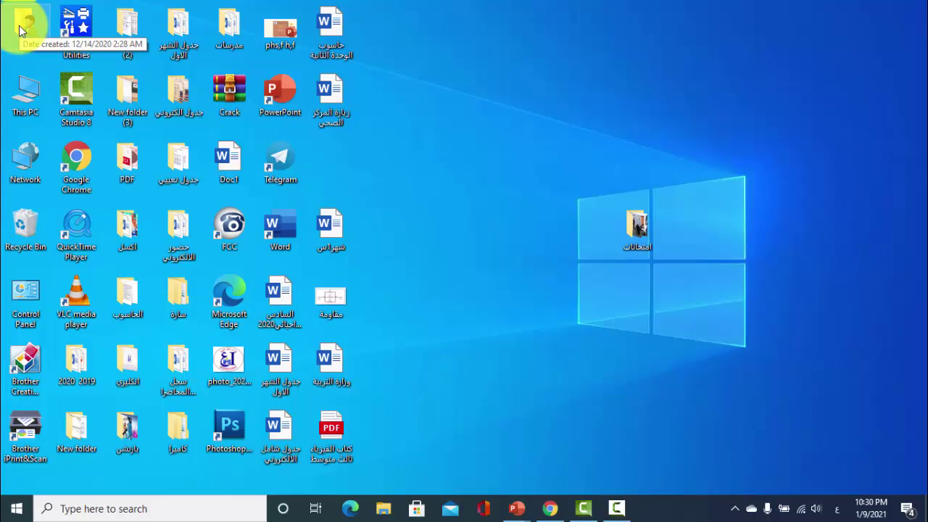
pyautogui.click(622, 508)
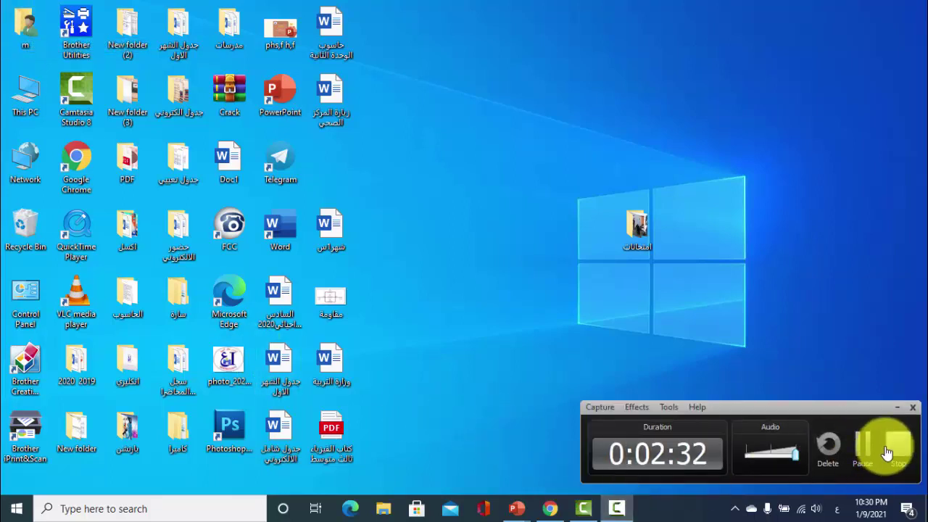
pyautogui.click(866, 447)
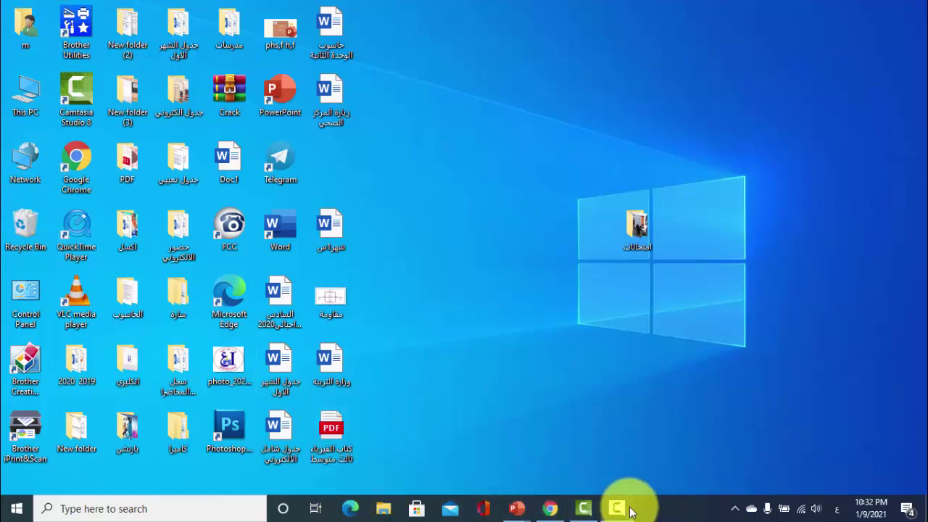
pyautogui.moveTo(630, 512)
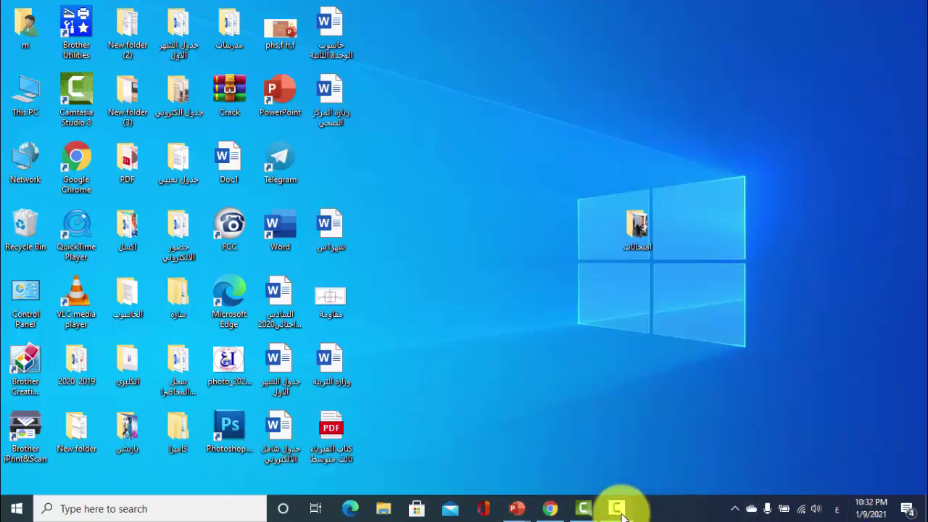
pyautogui.click(658, 471)
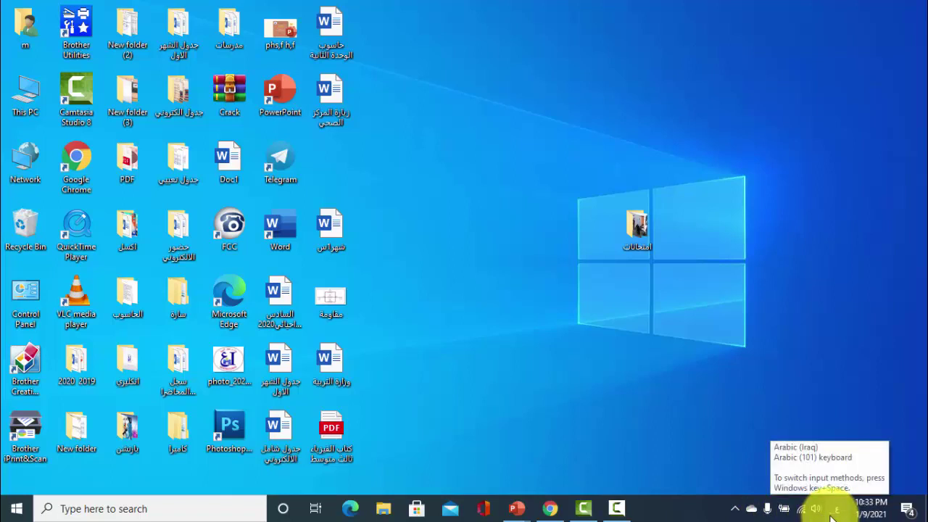
# Step: Check the available keyboard input languages and the speaker volume level, and dismiss both displays
pyautogui.click(835, 509)
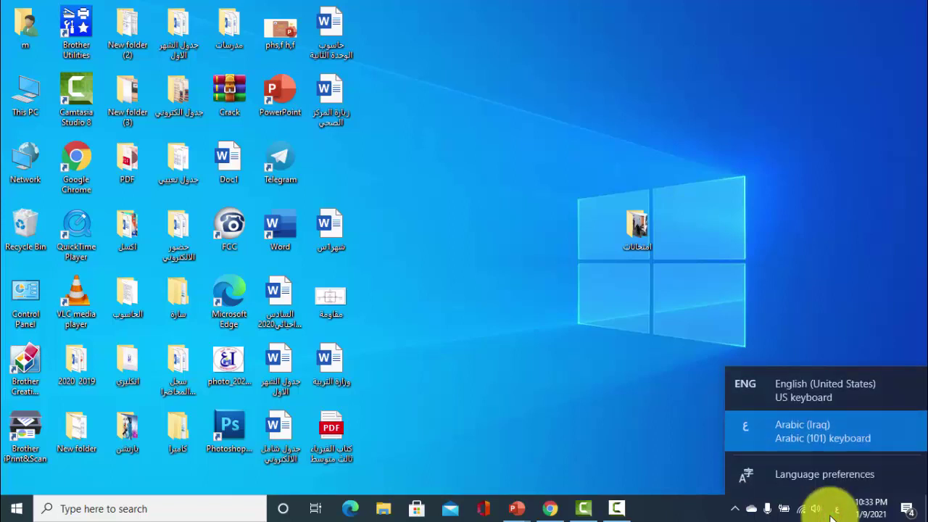
pyautogui.click(812, 514)
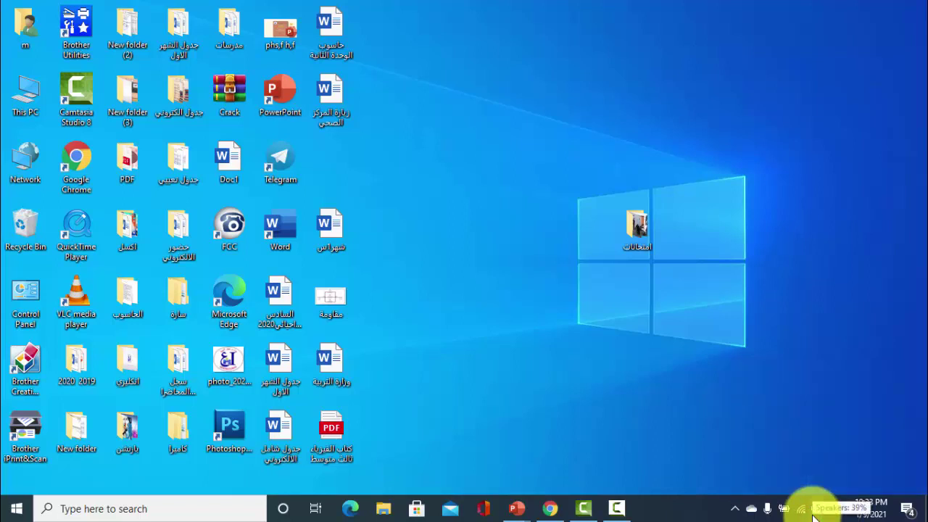
pyautogui.click(814, 512)
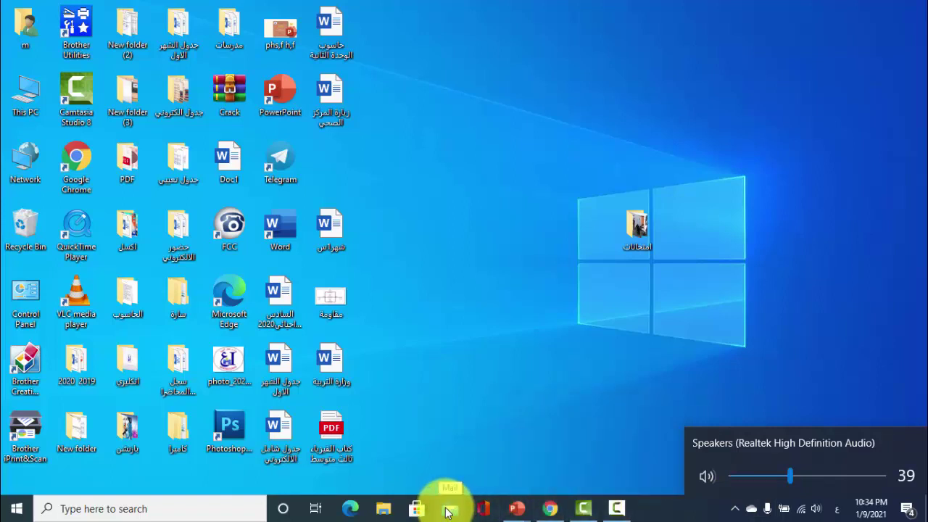
pyautogui.click(668, 514)
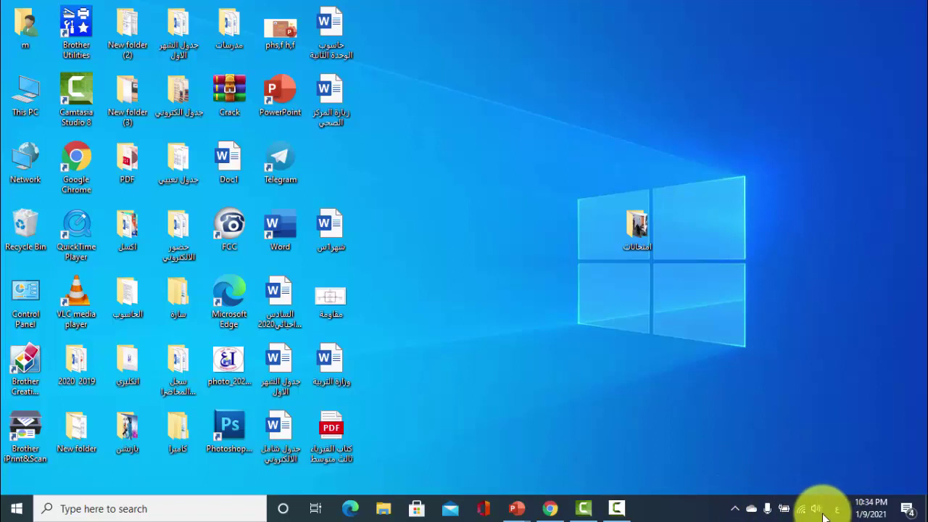
pyautogui.moveTo(838, 515)
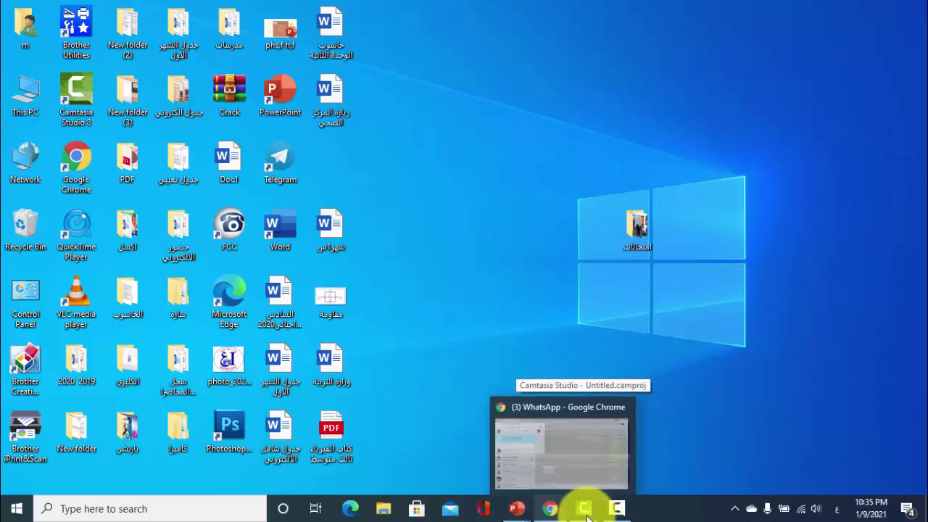
pyautogui.moveTo(503, 515)
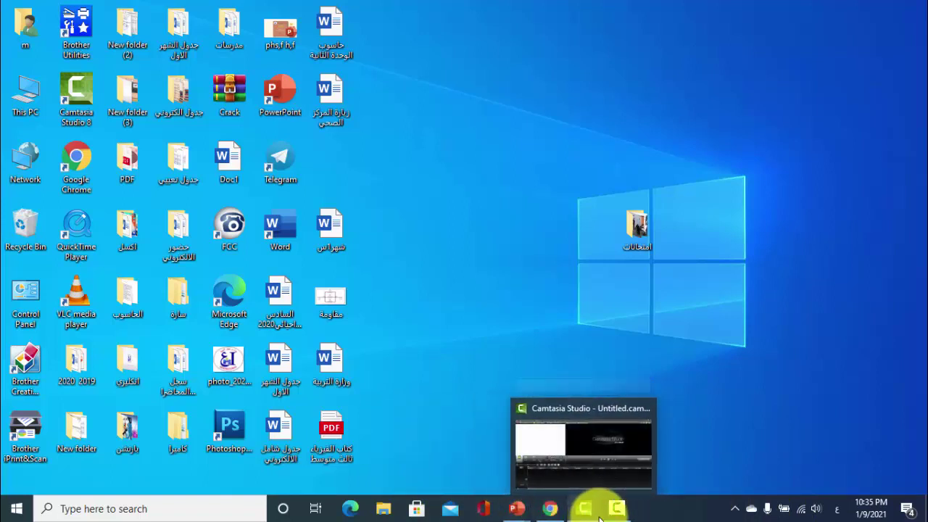
pyautogui.click(16, 514)
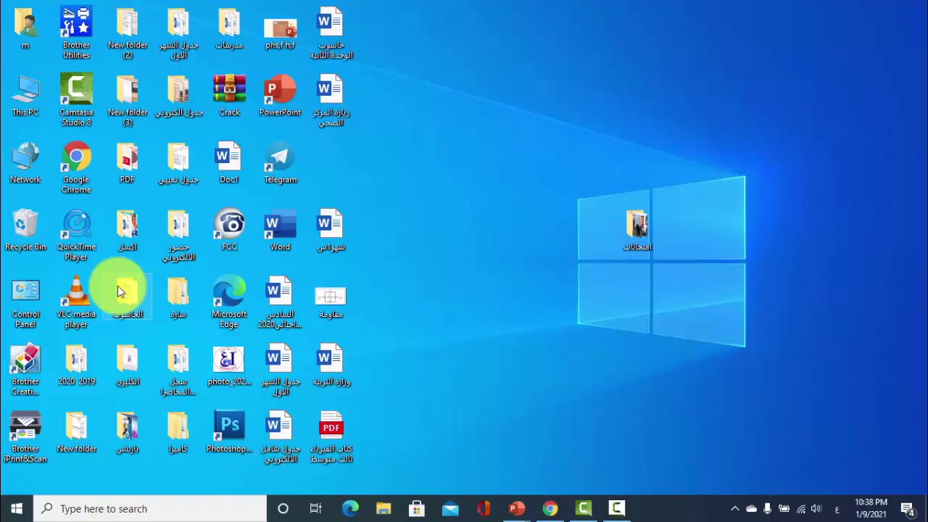
pyautogui.click(77, 236)
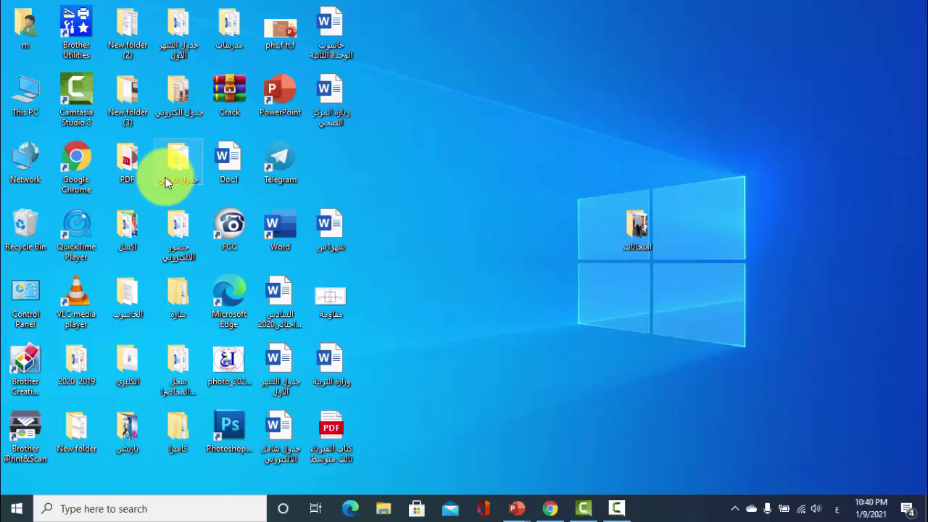
# Step: Open New folder (3) from the desktop to view the photos and videos inside, and close it
pyautogui.doubleClick(135, 106)
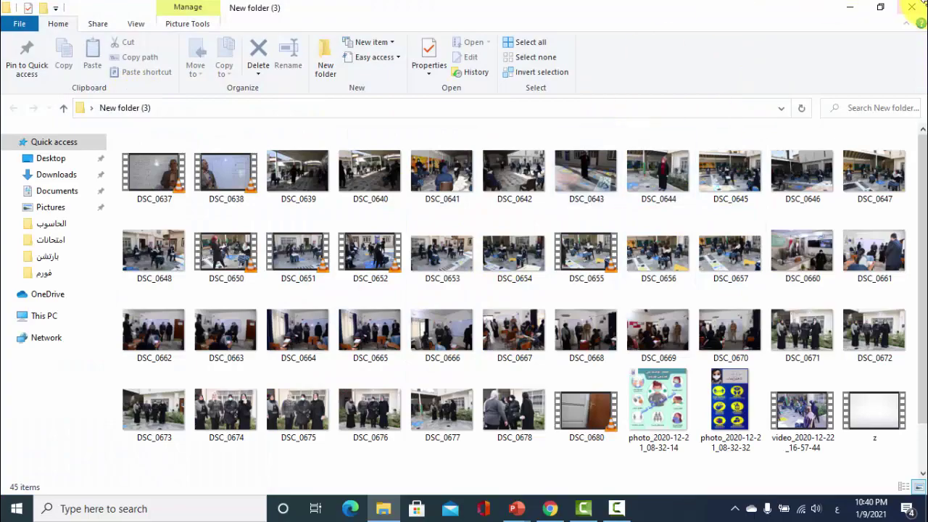
pyautogui.click(914, 7)
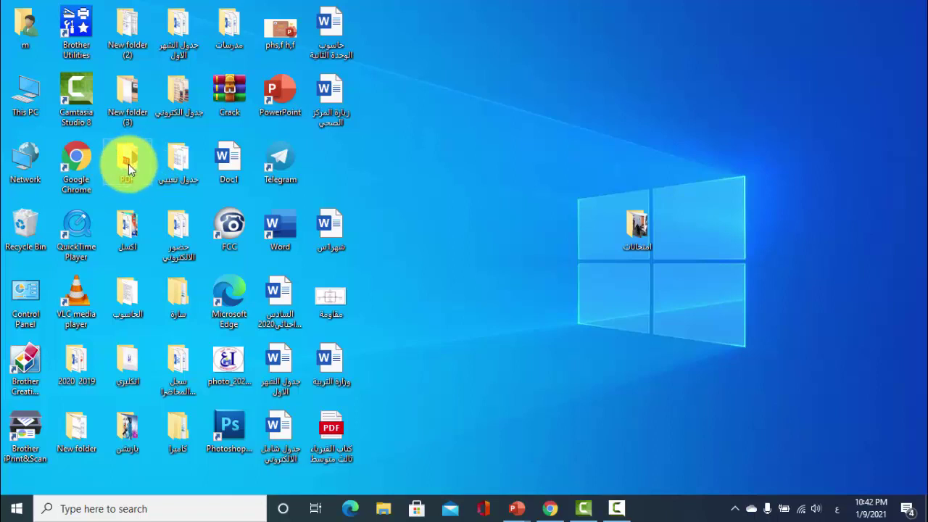
# Step: Show the available commands for the شهر1س Word document and dismiss them without choosing one
pyautogui.rightClick(319, 244)
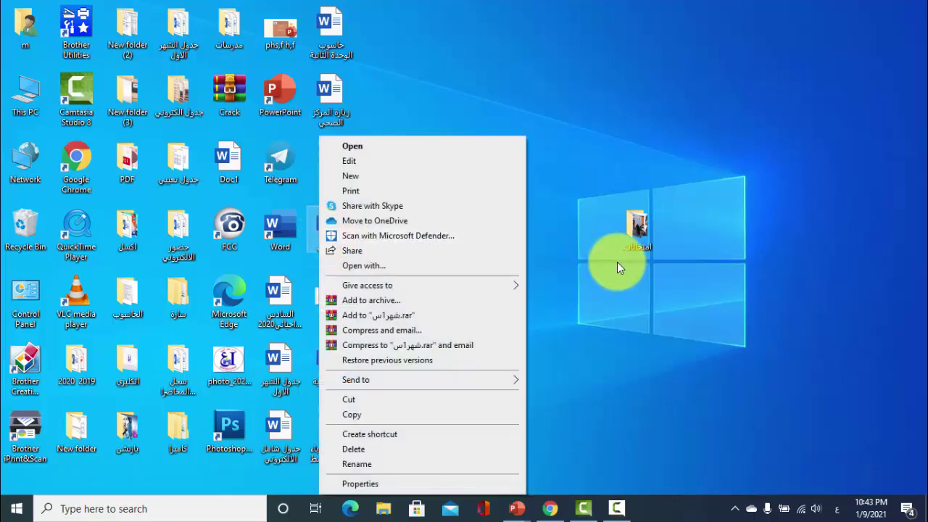
pyautogui.click(628, 277)
pyautogui.click(334, 219)
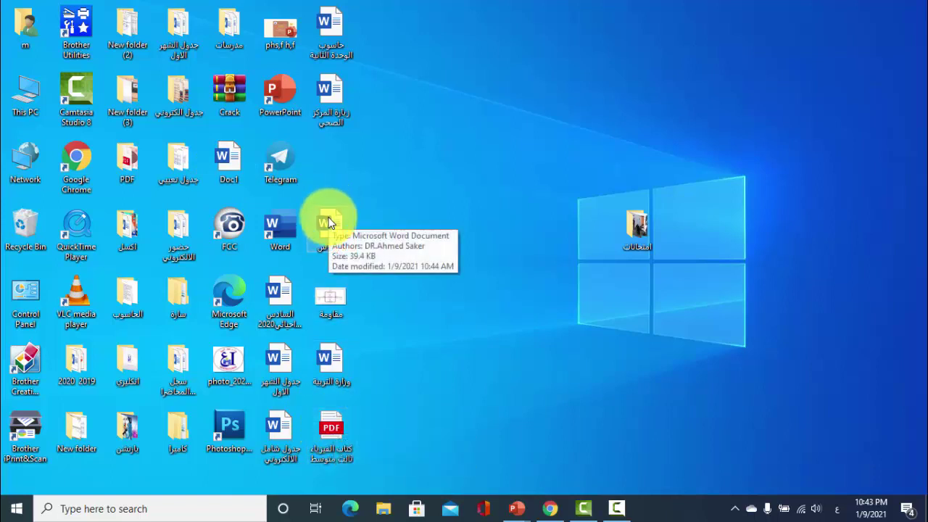
# Step: View the properties of the شهر1س Word document to check its file type, and close the dialog
pyautogui.moveTo(325, 247)
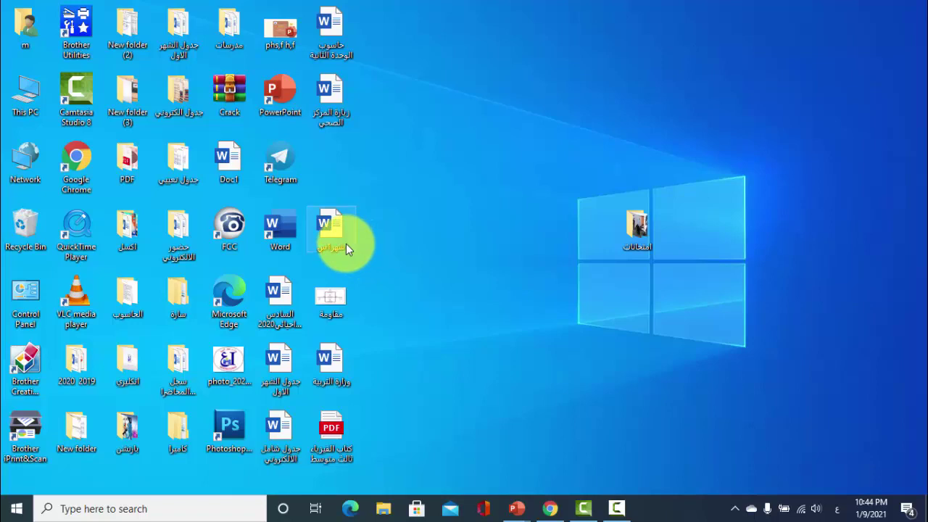
pyautogui.rightClick(346, 243)
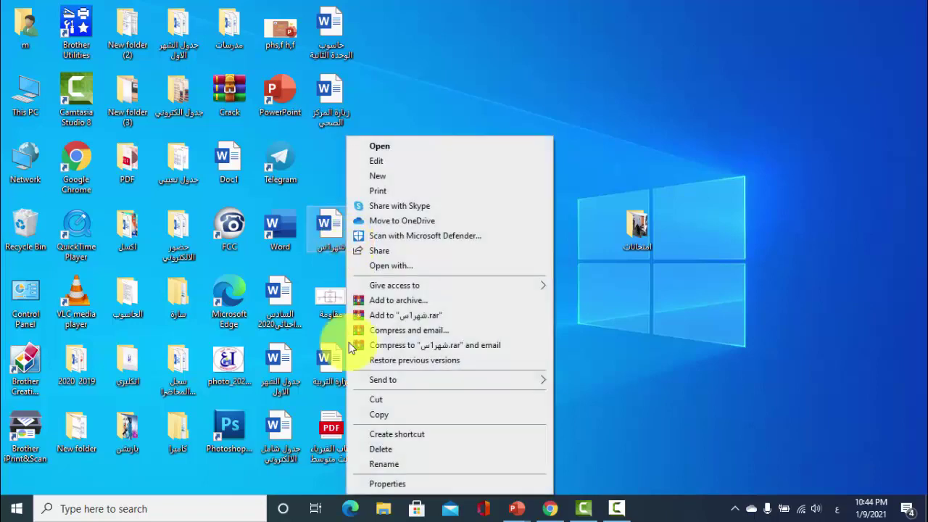
pyautogui.click(364, 484)
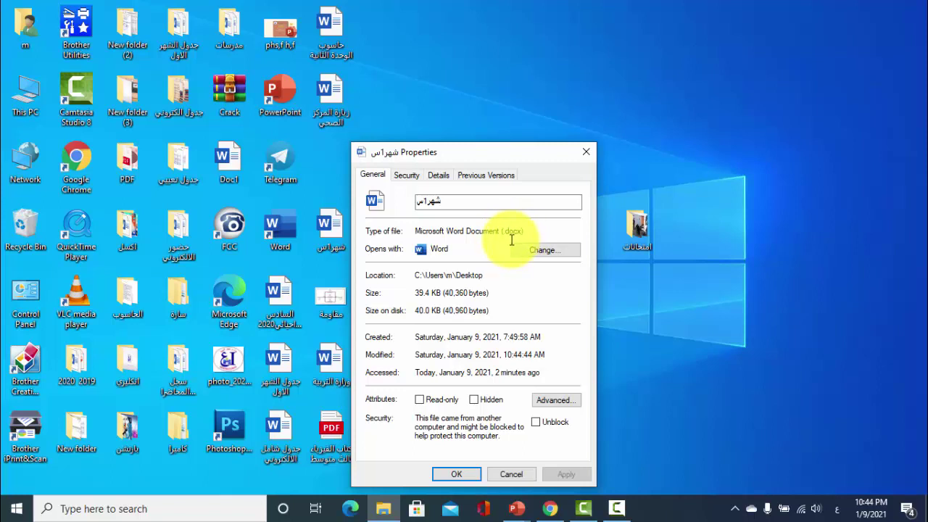
pyautogui.click(583, 156)
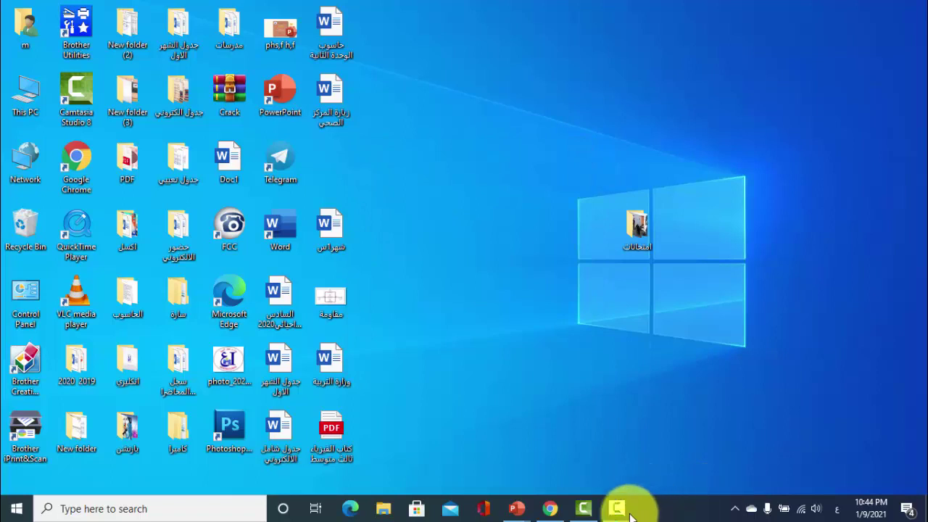
pyautogui.click(618, 511)
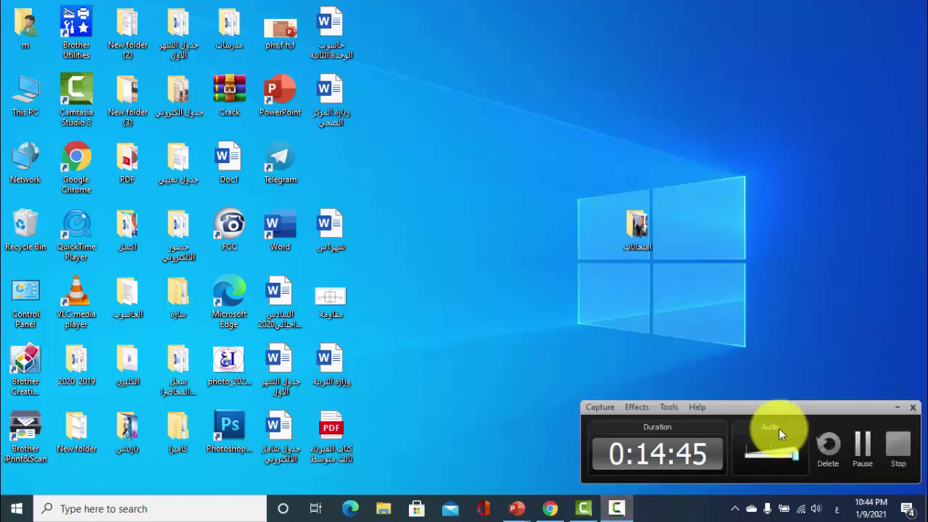
pyautogui.click(869, 446)
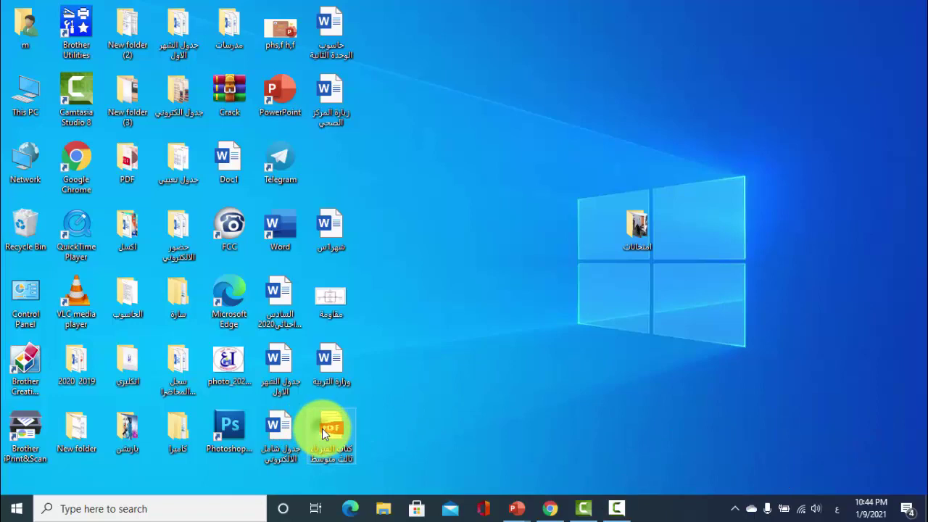
# Step: View the properties of the كتاب الفيزياء ثالث متوسط PDF to check its file type, and close the dialog
pyautogui.rightClick(322, 428)
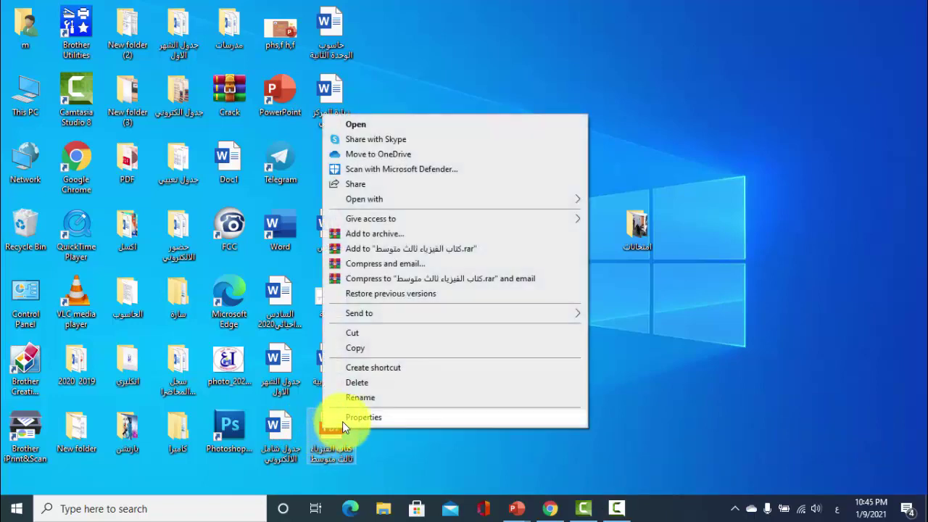
pyautogui.click(342, 420)
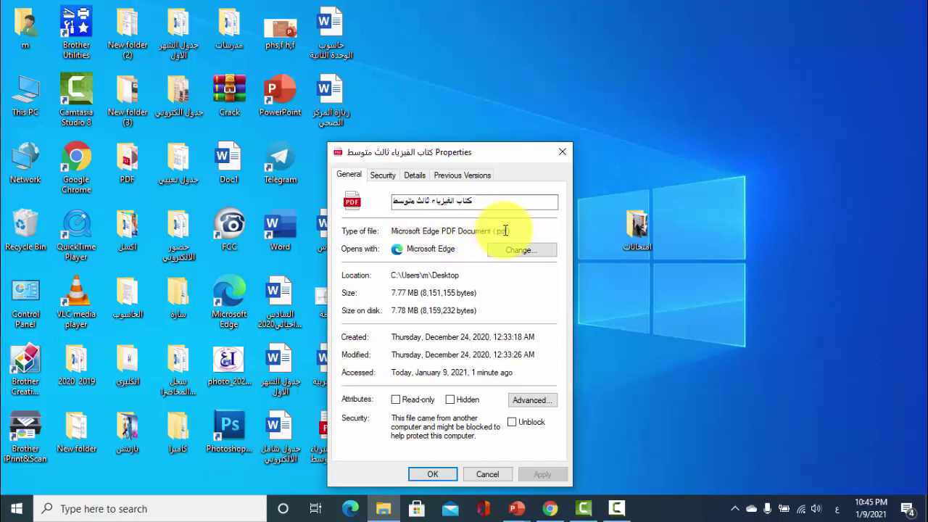
pyautogui.click(564, 155)
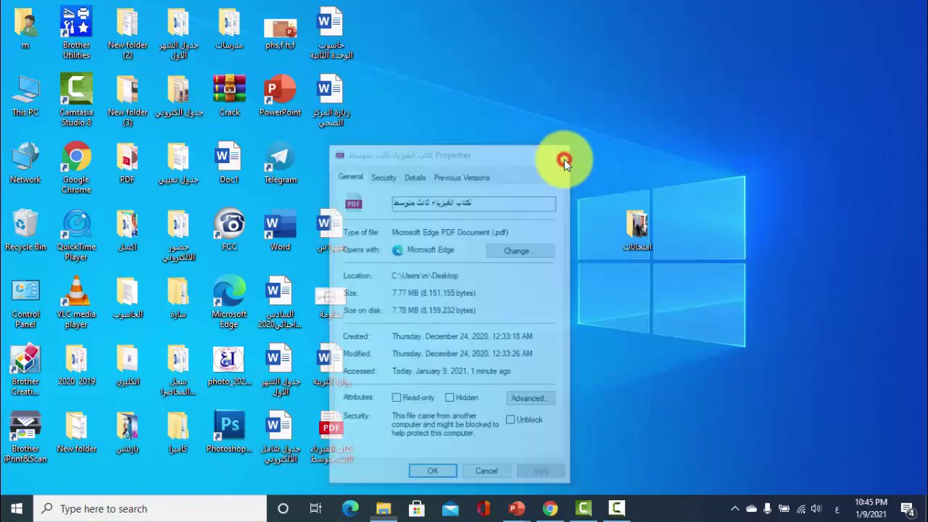